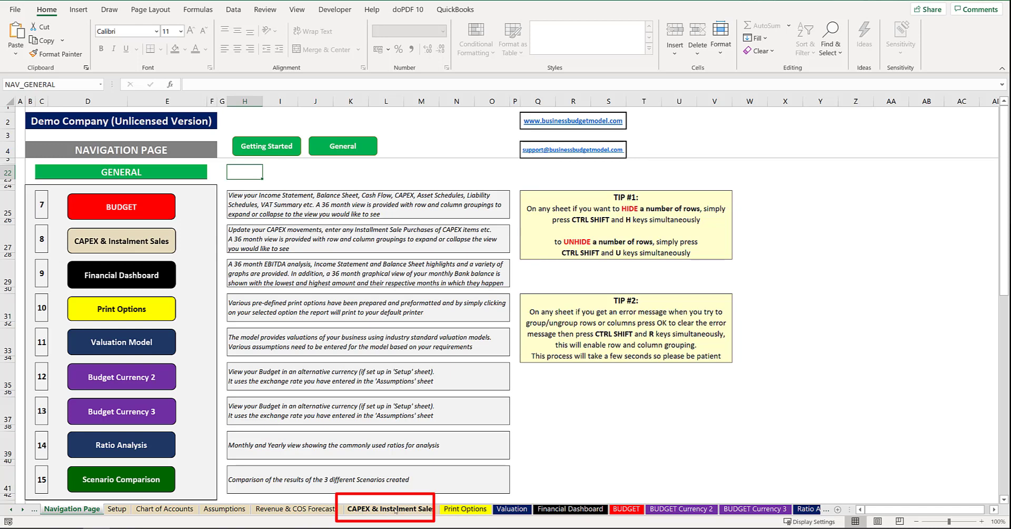
- Open the CAPEX & Instalment Sales sheet and rename Installment Agreement 1 as "Bank agreement 1" in the instalment sale purchases table
click(395, 509)
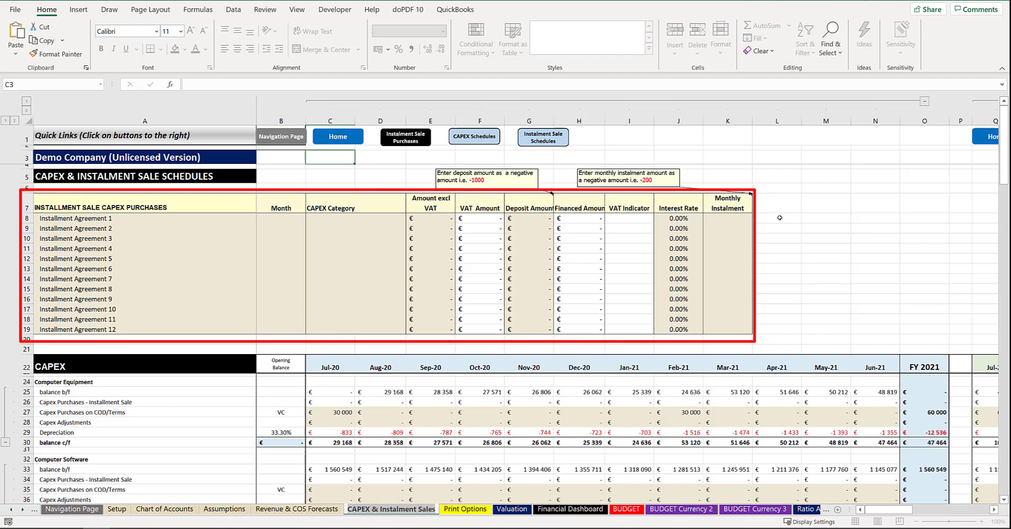
drag(148, 218, 148, 237)
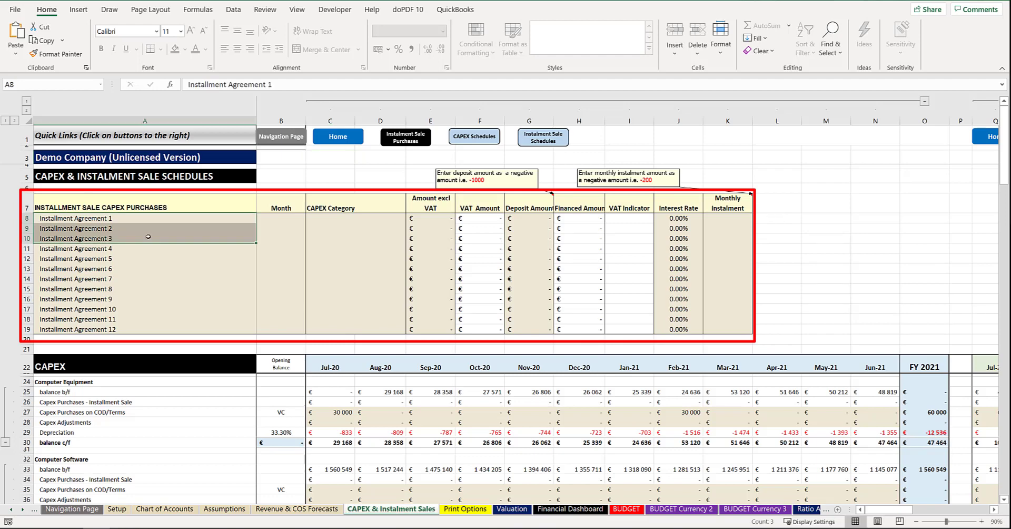
click(157, 239)
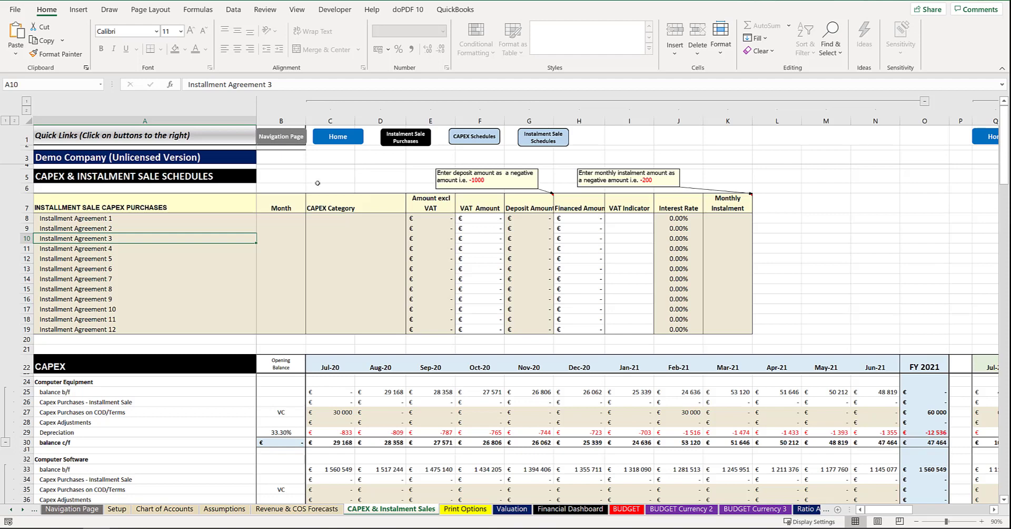
click(119, 219)
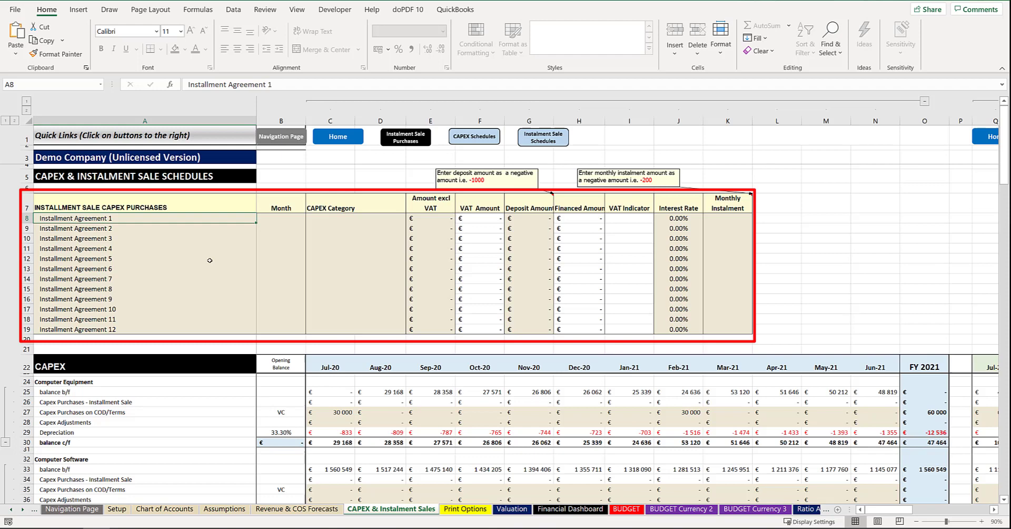
text(Ban)
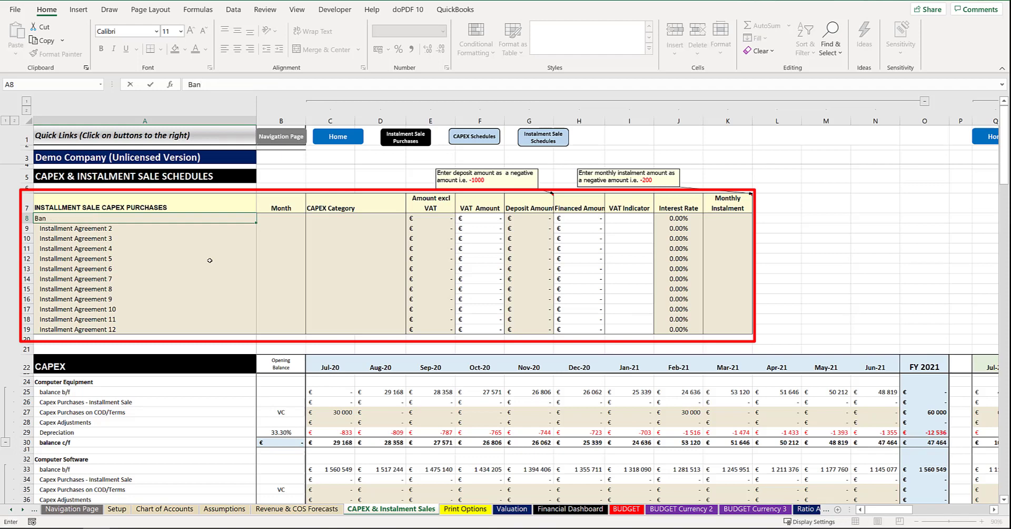
text(k agreement 1)
key(Tab)
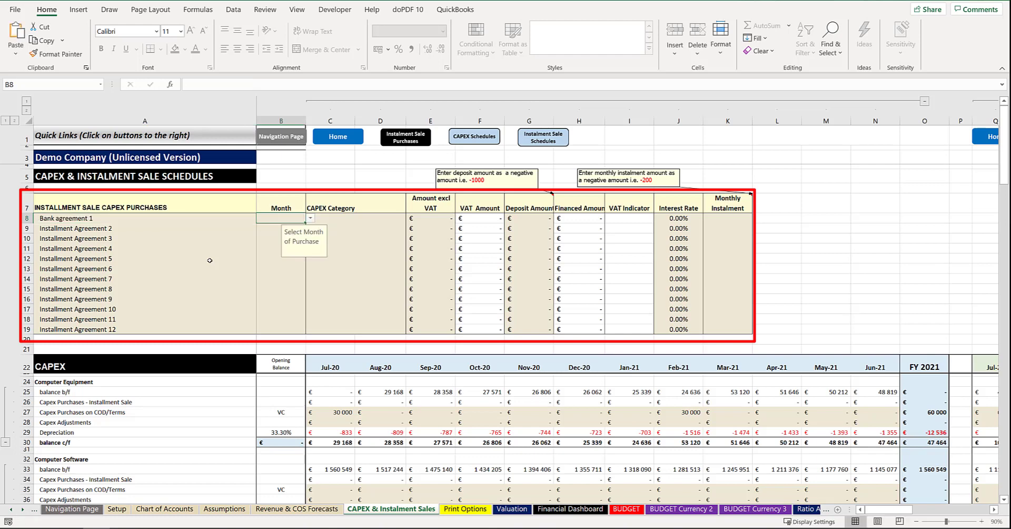
- Set the purchase month of Bank agreement 1 to Nov-20 and its CAPEX category to Computer Equipment
click(311, 219)
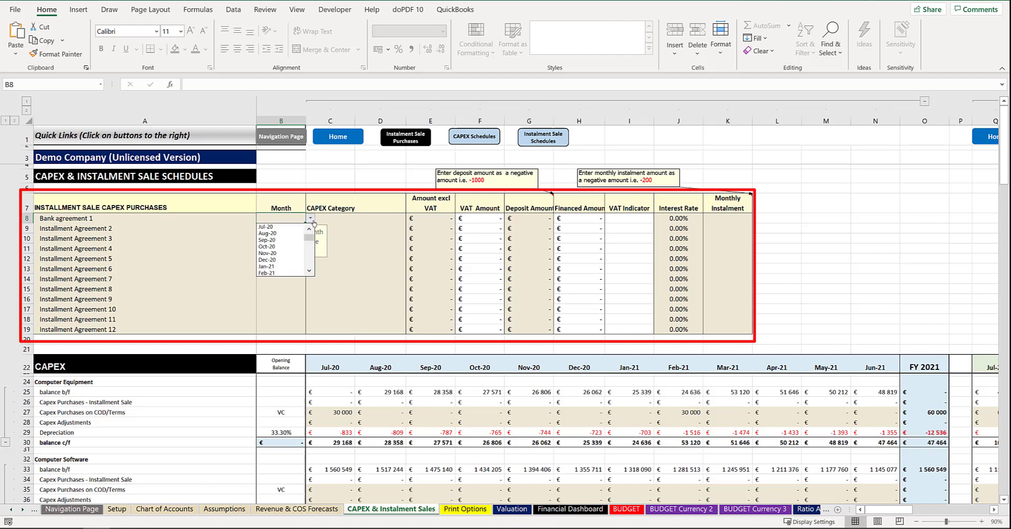
click(273, 253)
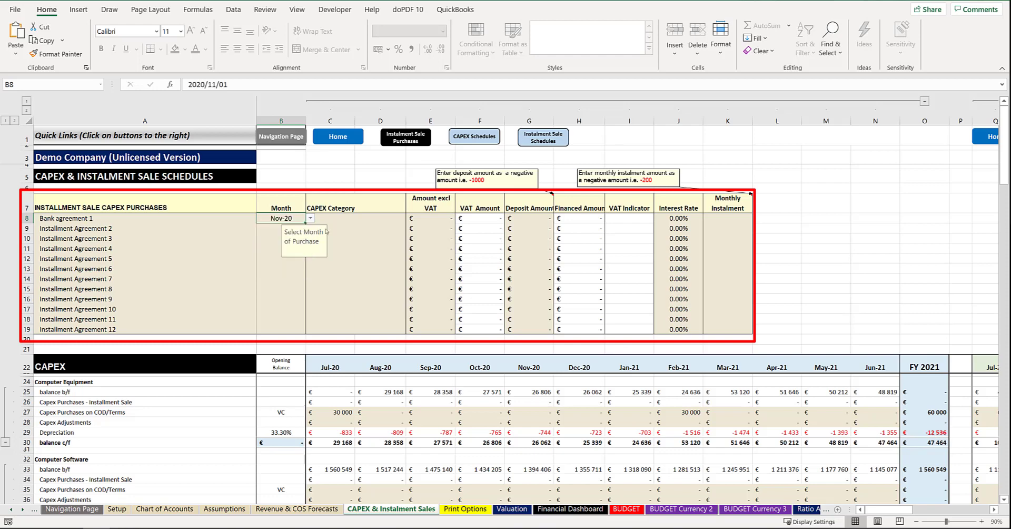
click(358, 220)
click(411, 219)
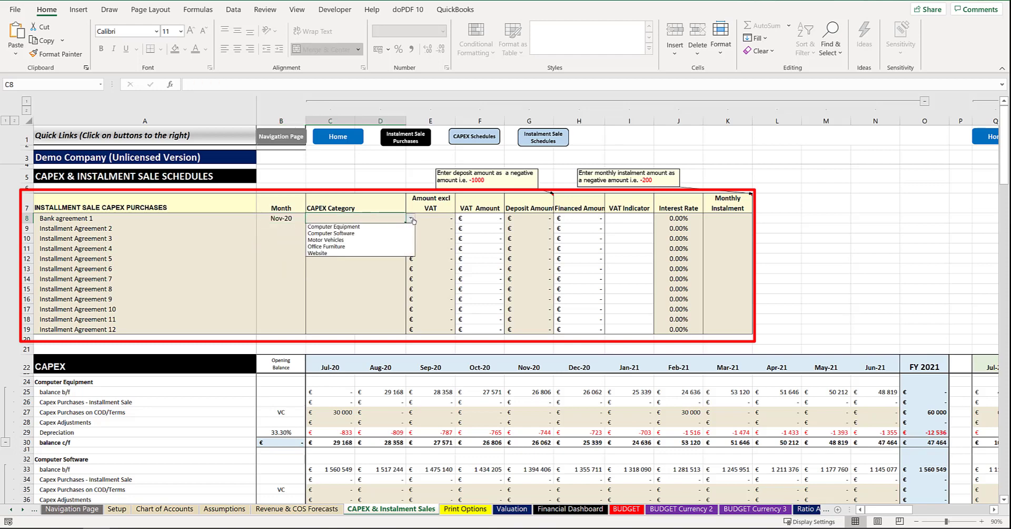
click(347, 227)
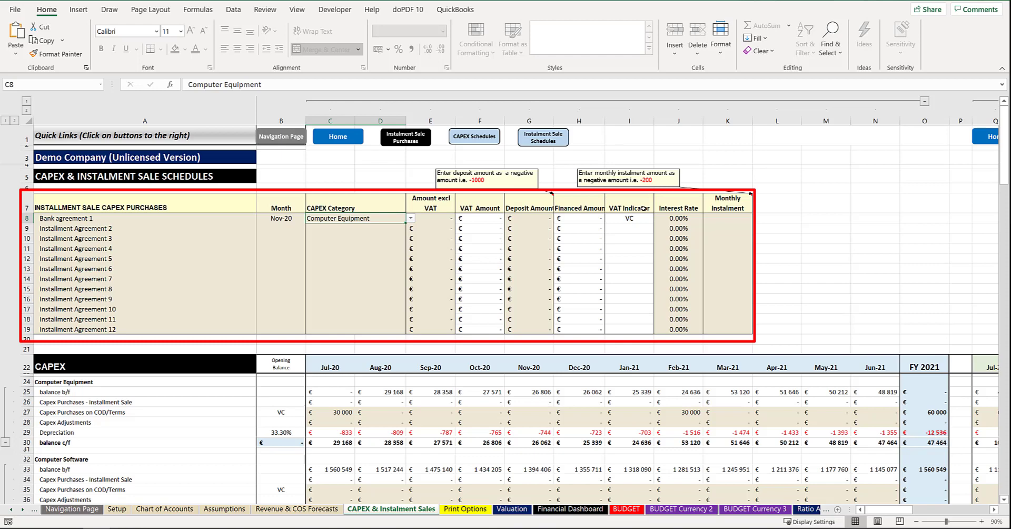
- Enter an amount excluding VAT of 100000 and a deposit amount of -10000 for Bank agreement 1
click(430, 219)
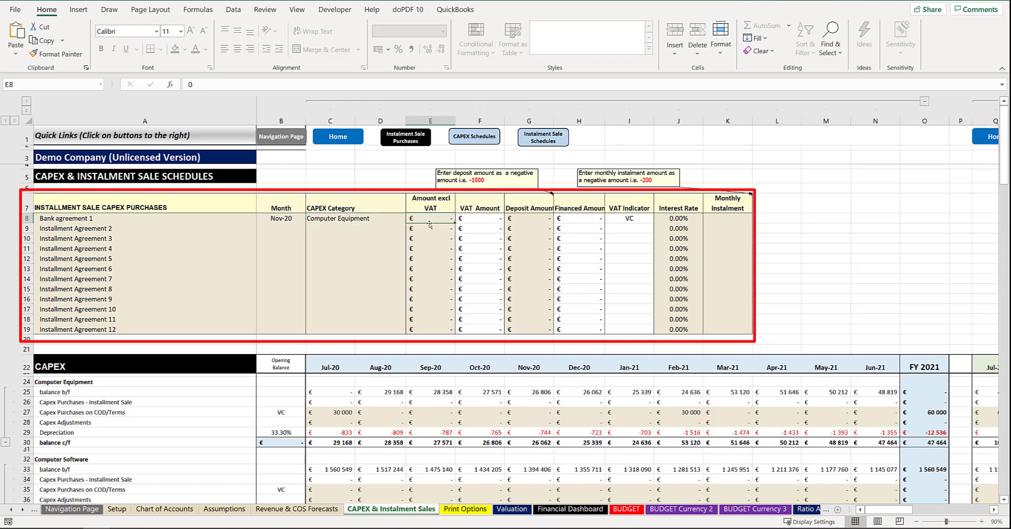
text(100000)
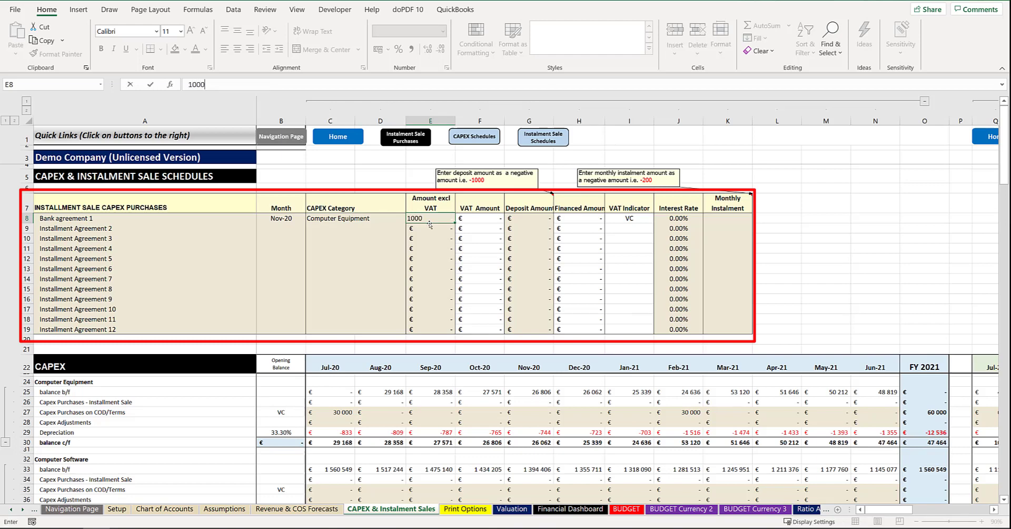
key(Return)
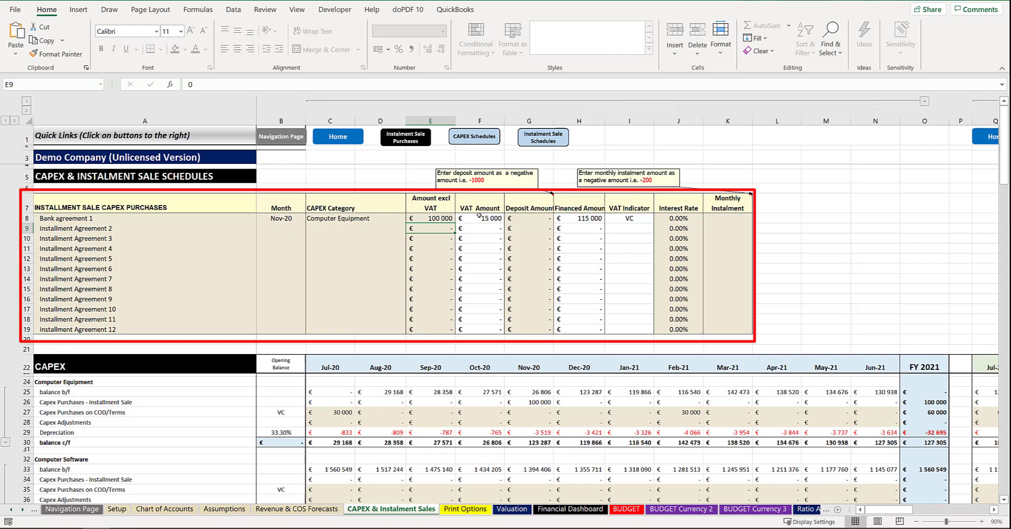
click(533, 219)
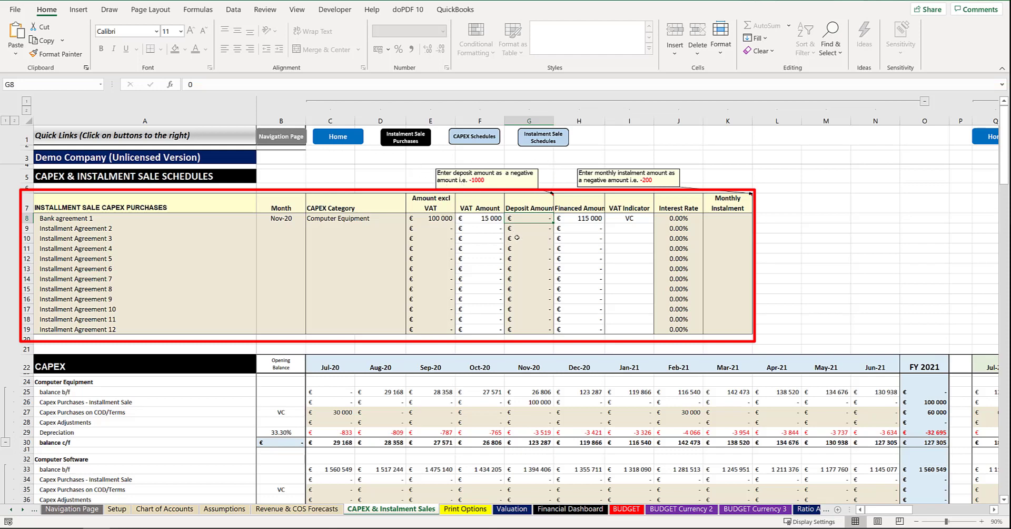
text(-1000)
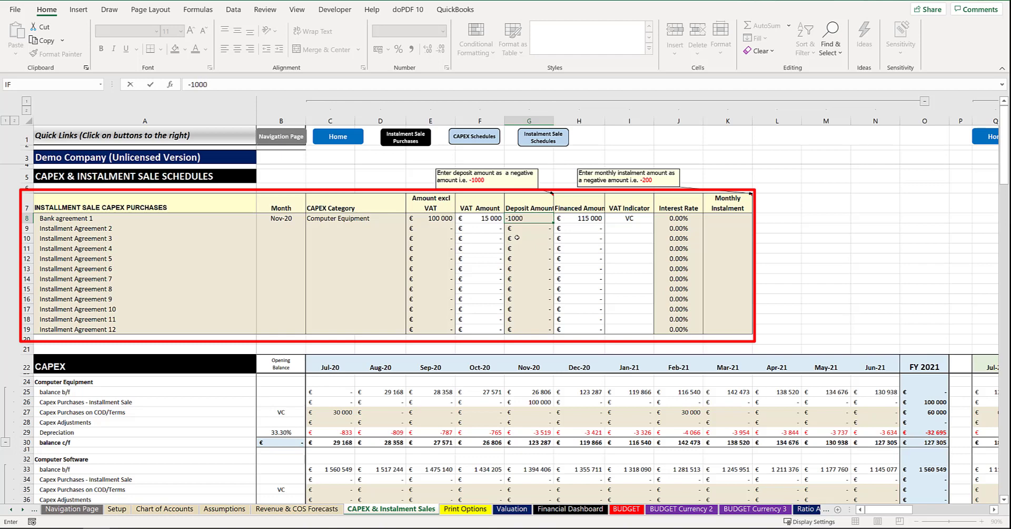
text(0)
click(537, 234)
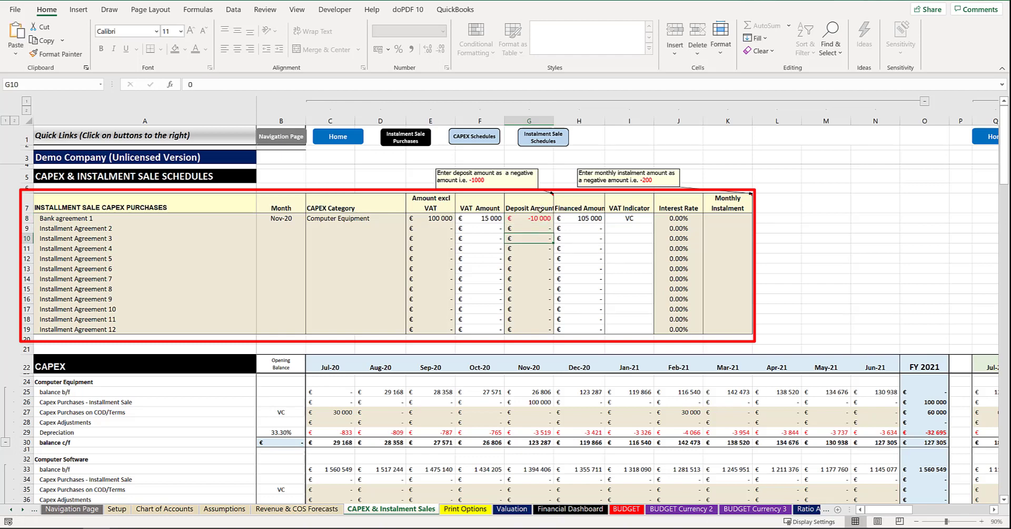
click(540, 218)
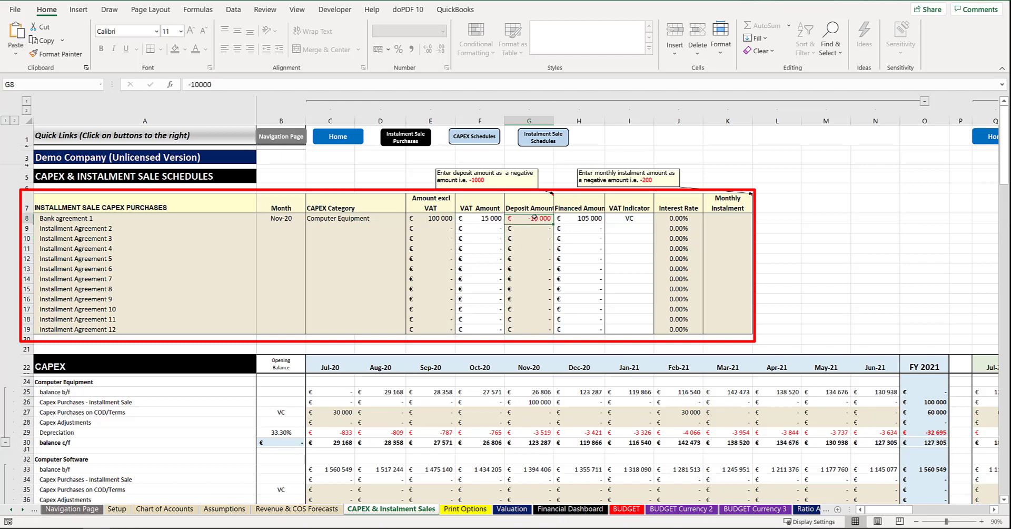
- Set the interest rate of Bank agreement 1 to 5.5% and its monthly instalment to -1500
click(695, 221)
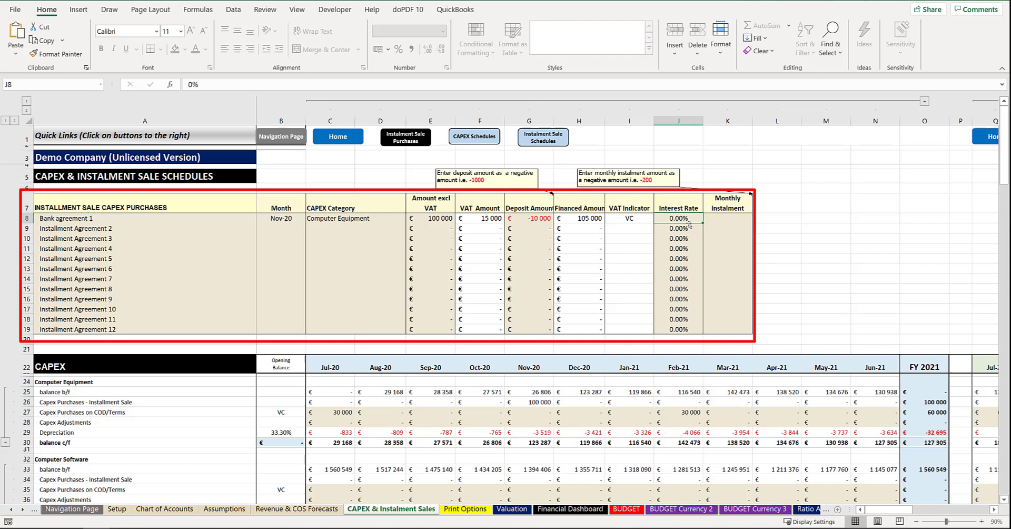
text(5)
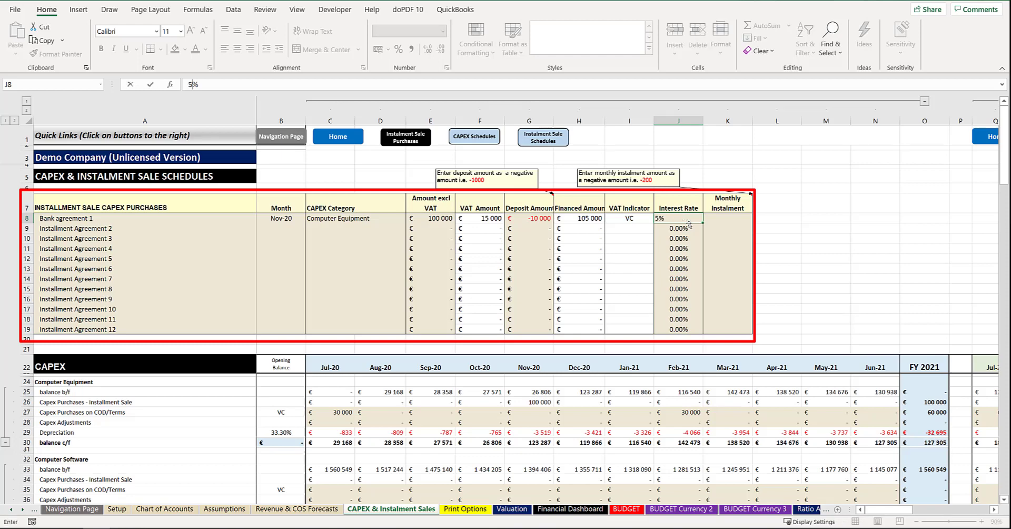
text(.5)
key(Tab)
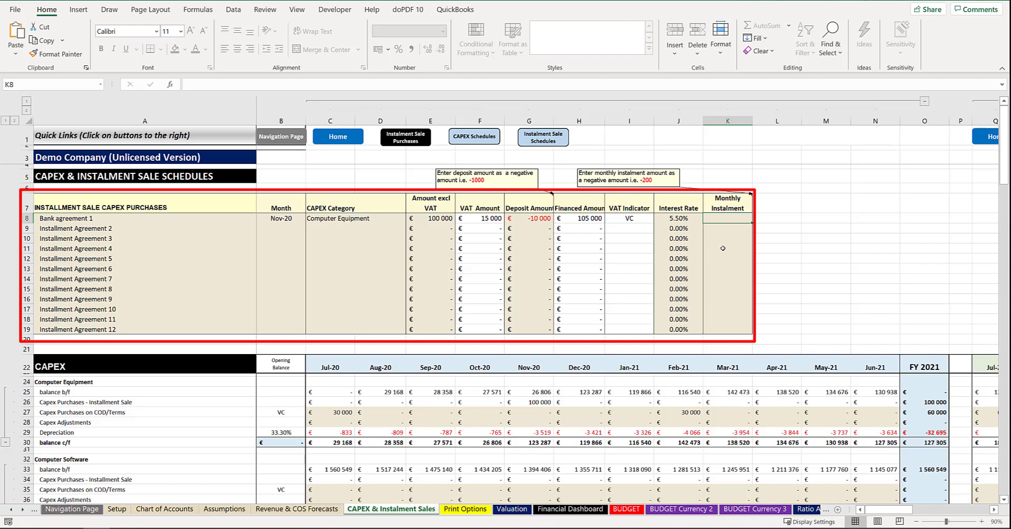
text(-15)
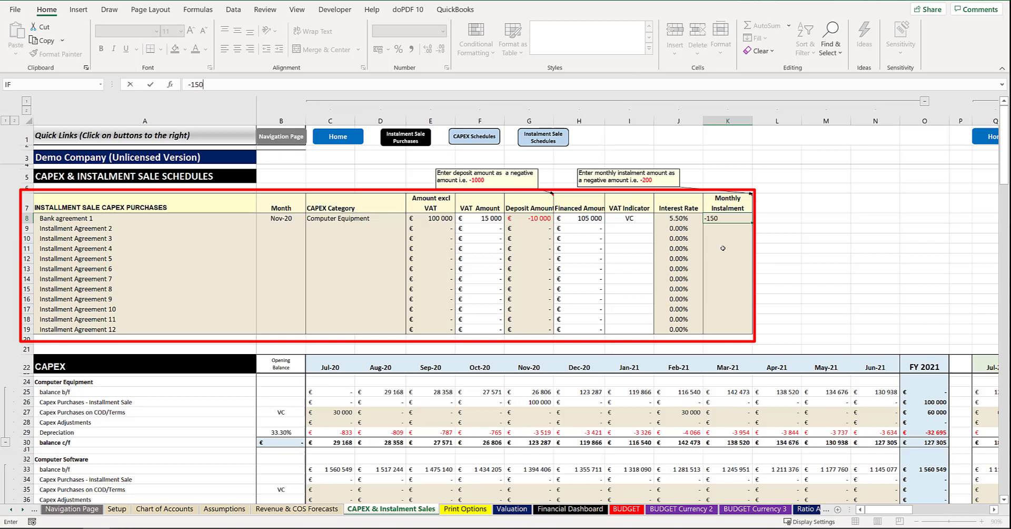
text(0)
key(Return)
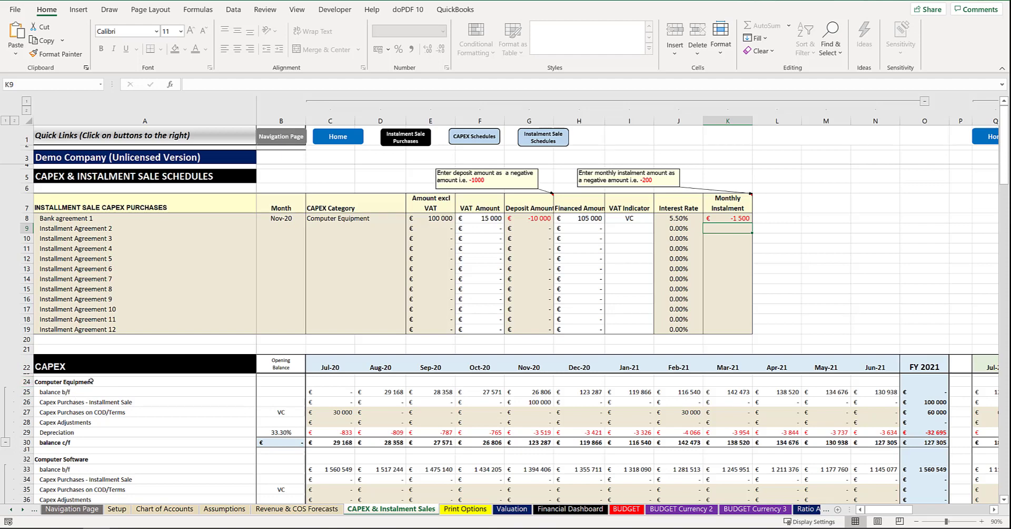
- Examine the instalment sale purchases, COD/terms purchases, adjustments and depreciation rows in the Computer Equipment CAPEX schedule
click(542, 401)
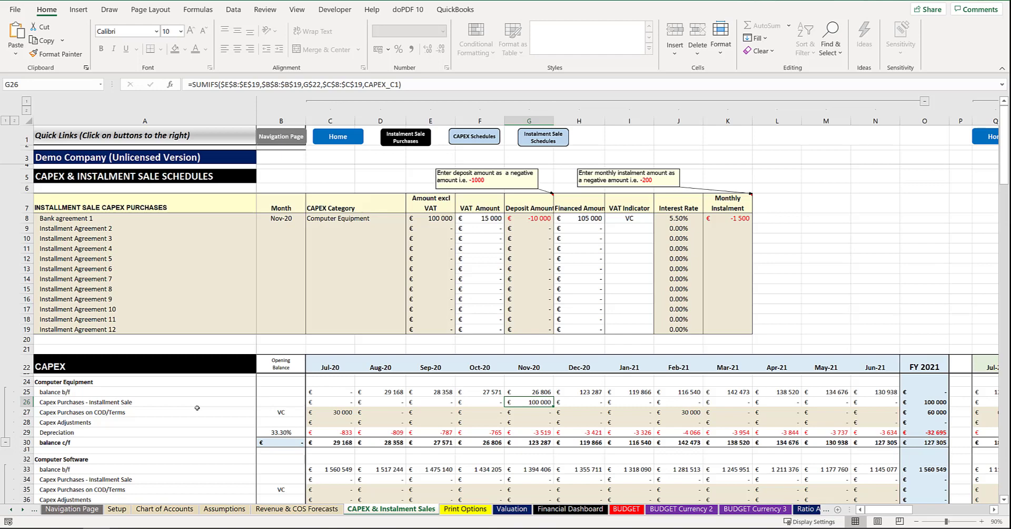
click(334, 425)
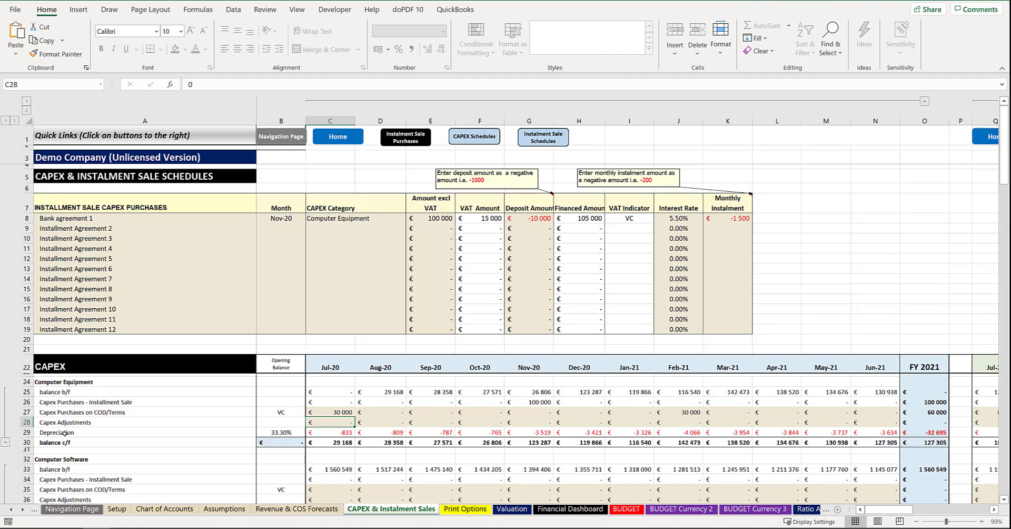
click(64, 404)
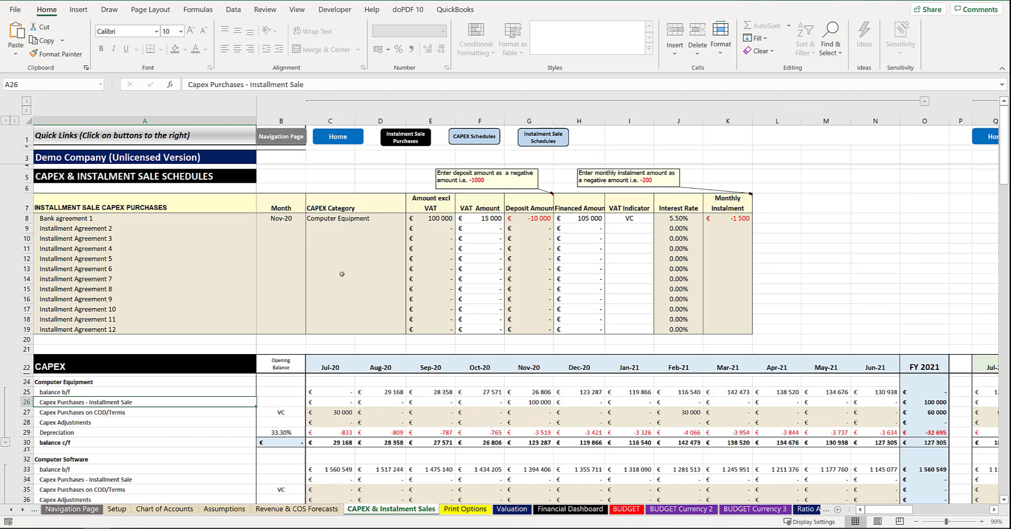
click(120, 414)
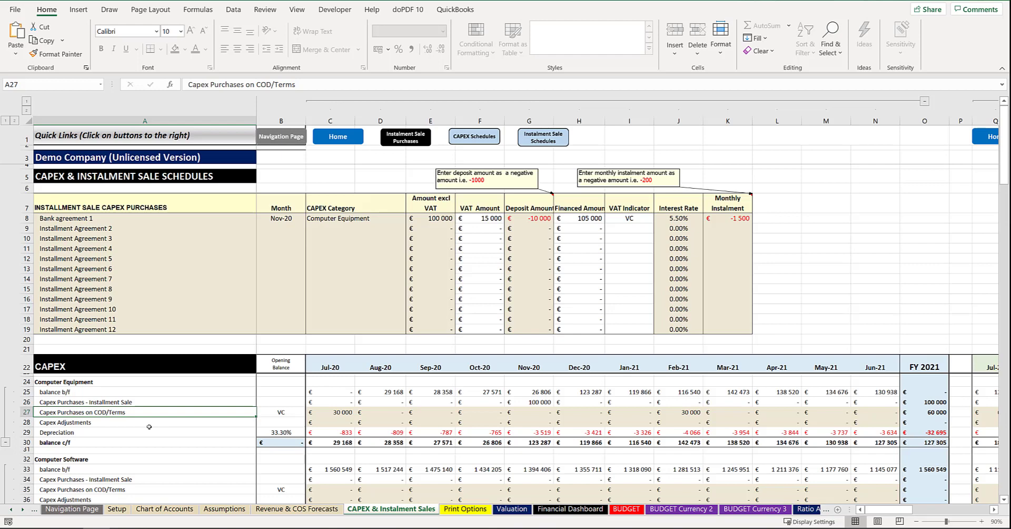
key(Right)
key(Right)
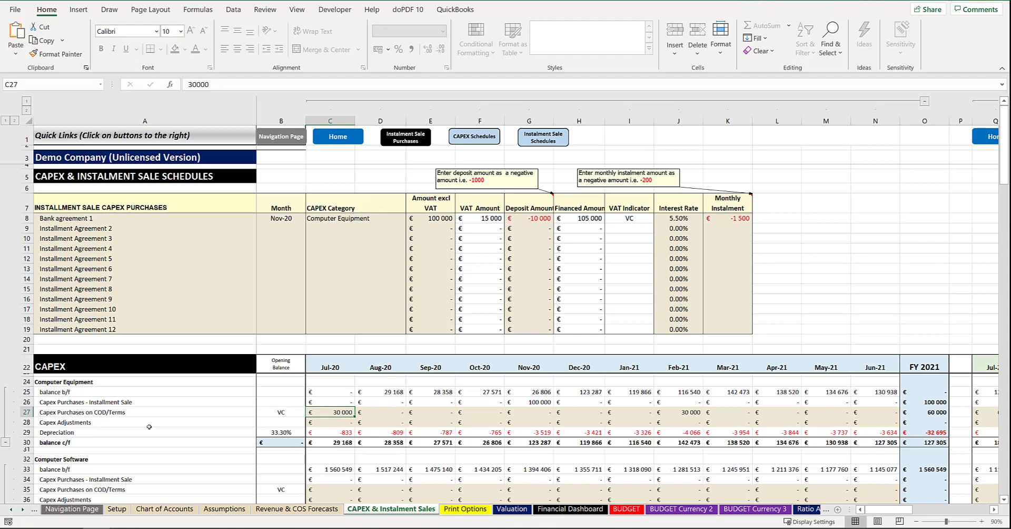
key(Down)
key(Down)
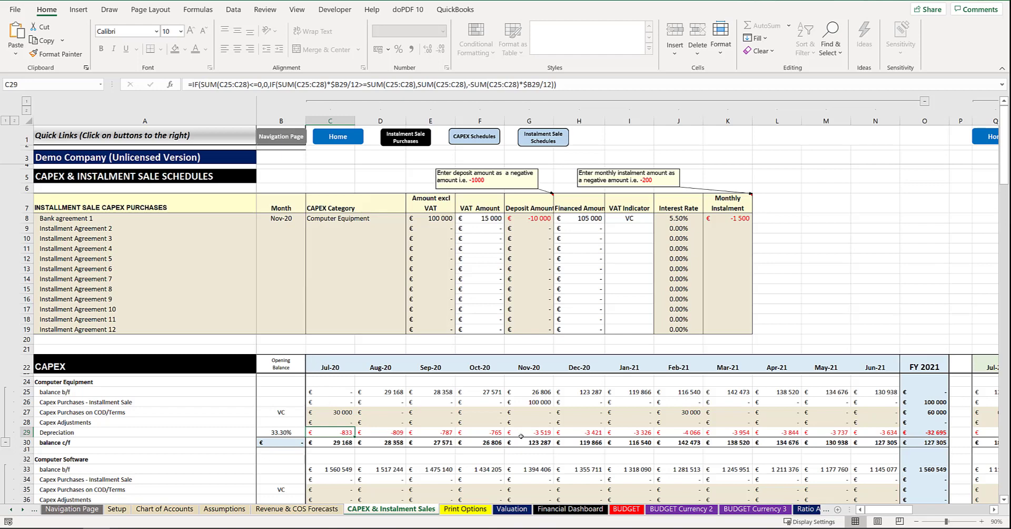
- Go through the sheet's linked sections and examine the deposit and closing balance of Bank agreement 1 in the Instalment Sale Schedules
click(405, 137)
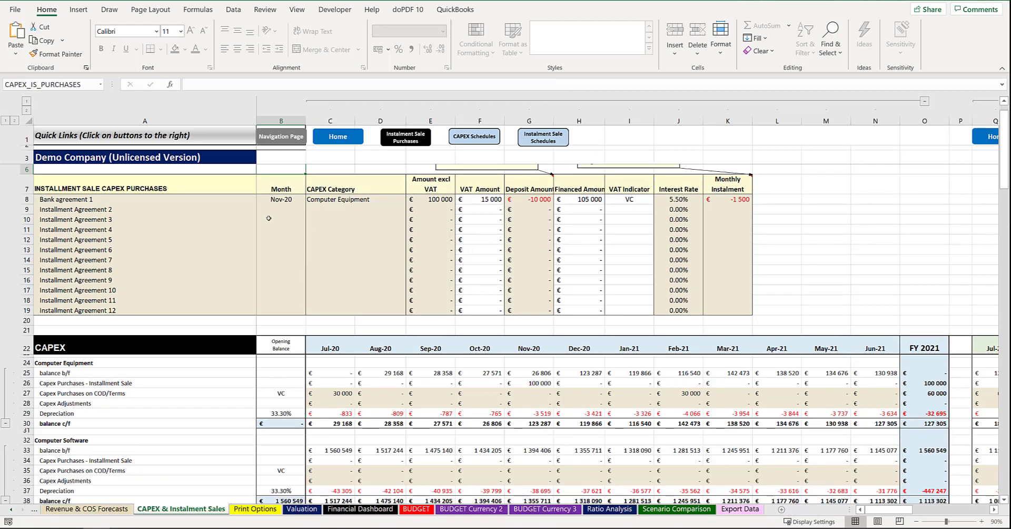
click(483, 139)
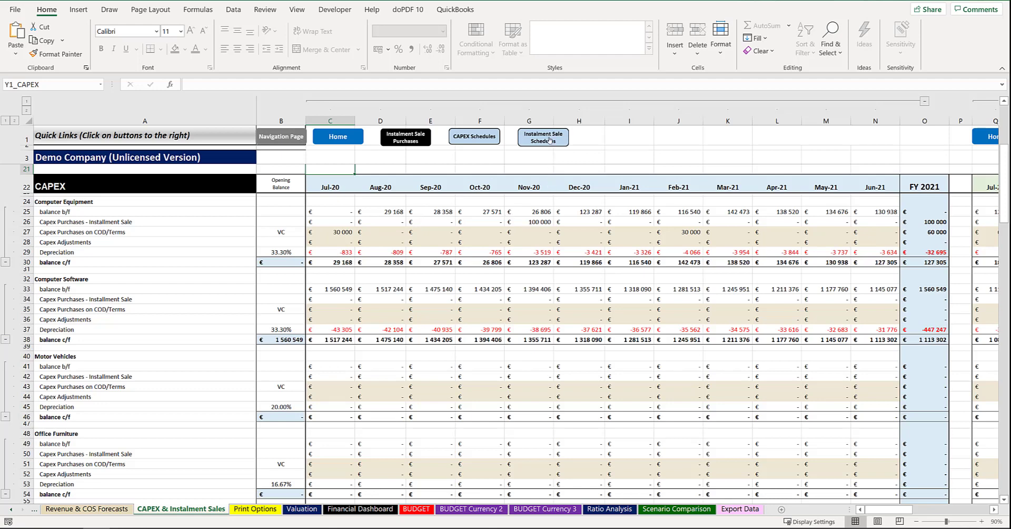
click(550, 140)
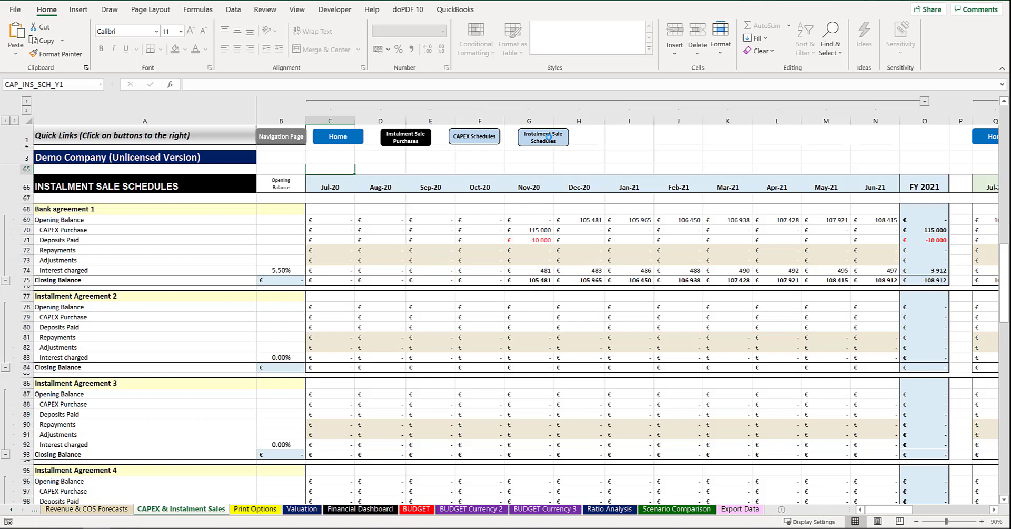
click(85, 208)
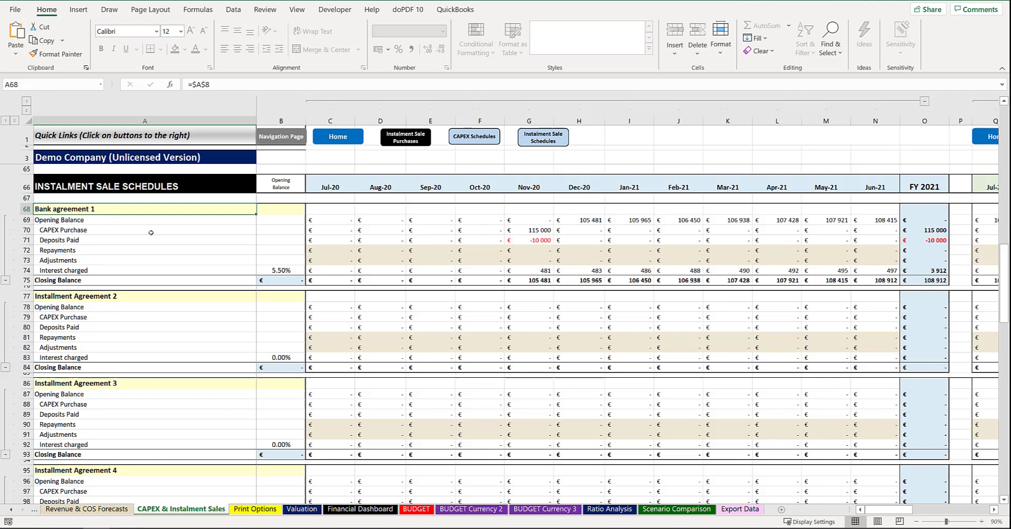
click(529, 240)
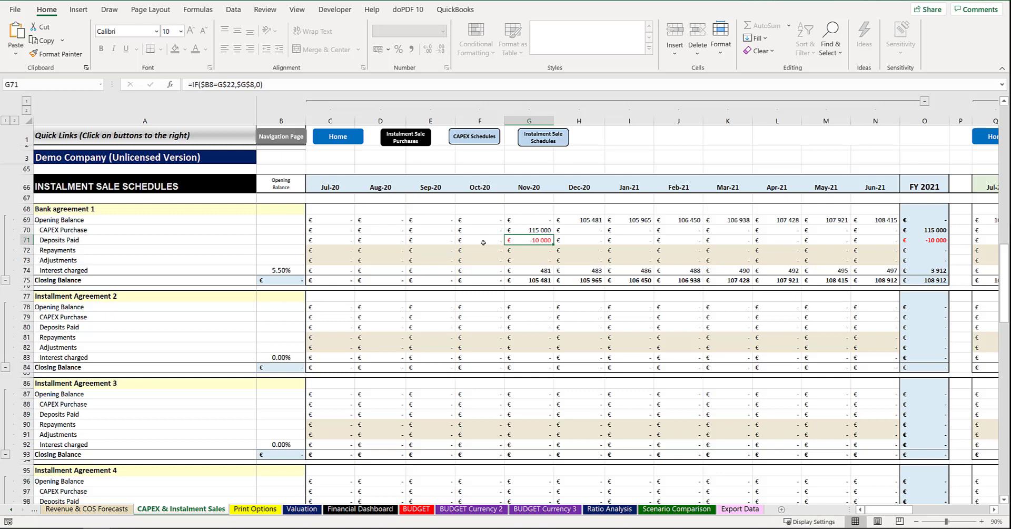
click(281, 280)
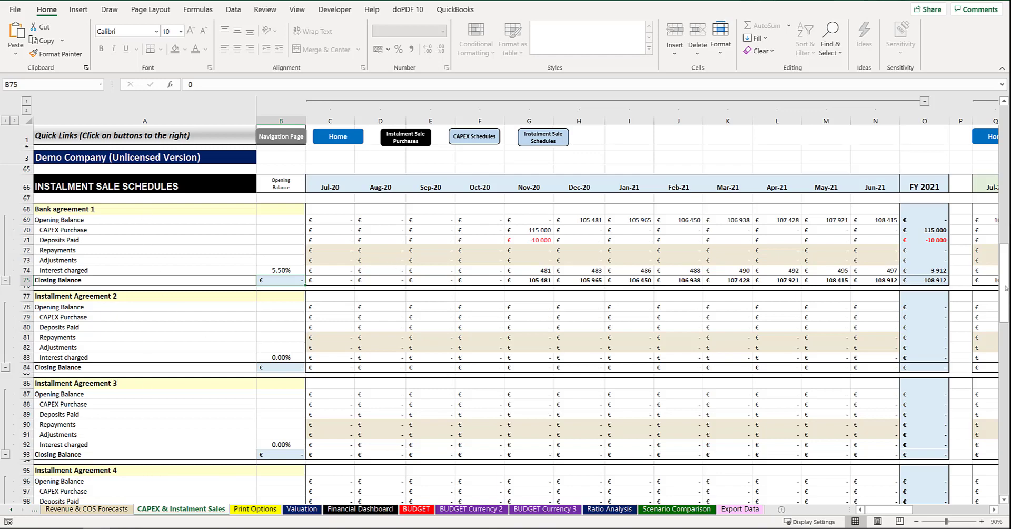
- Go back to the start of the CAPEX sheet and return to the General section of the Navigation Page
drag(1005, 287, 974, 217)
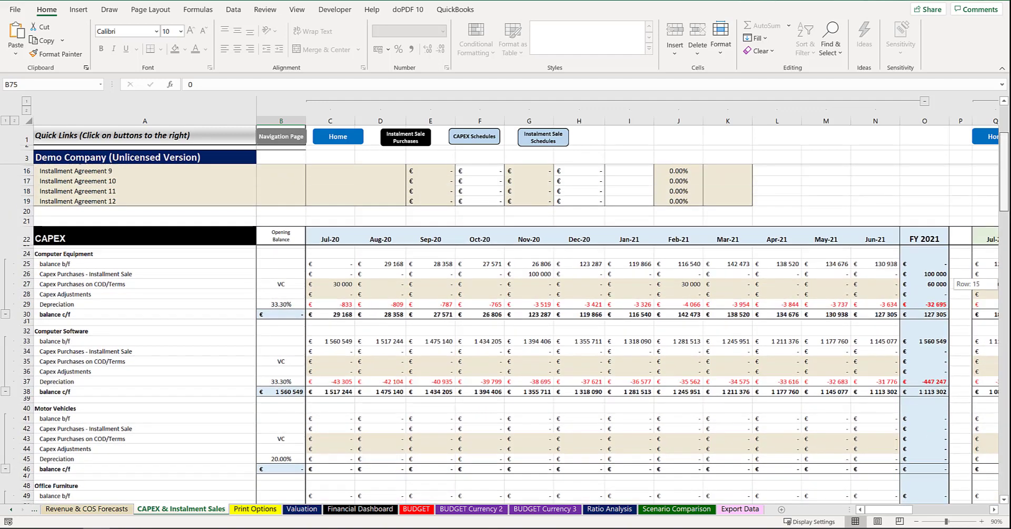
click(328, 142)
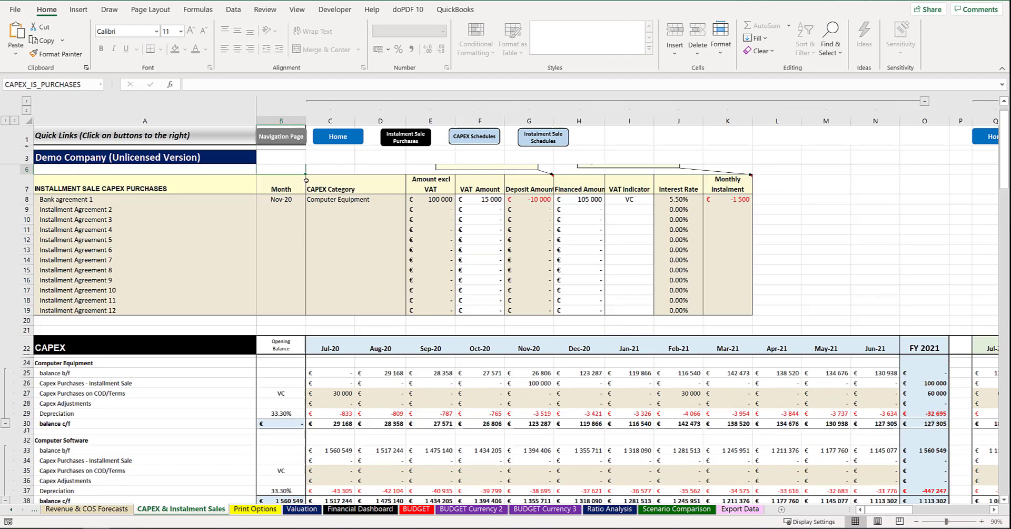
click(281, 137)
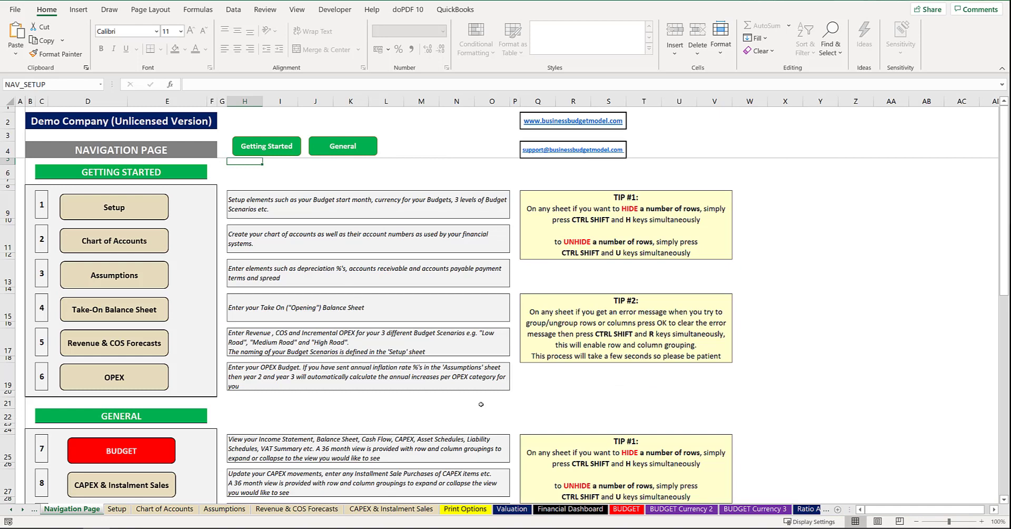
click(348, 147)
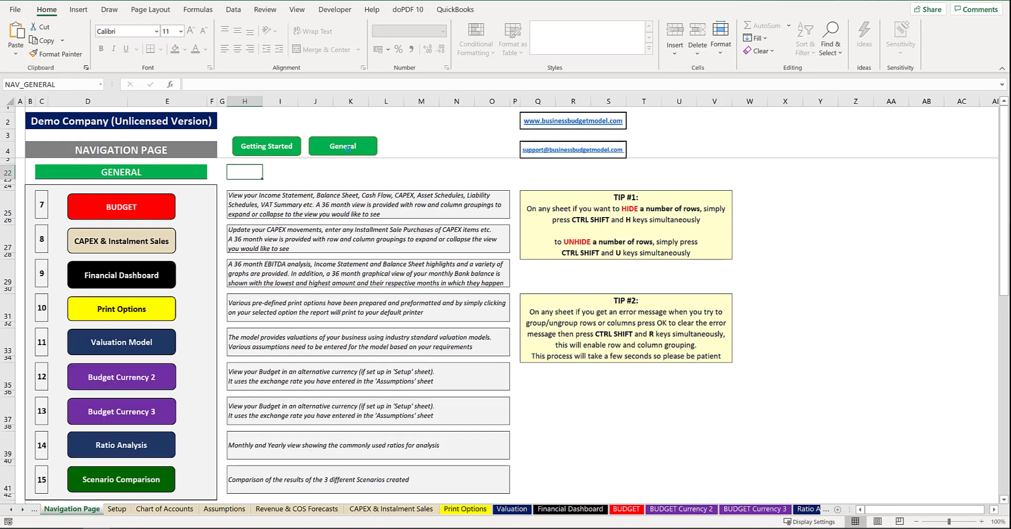